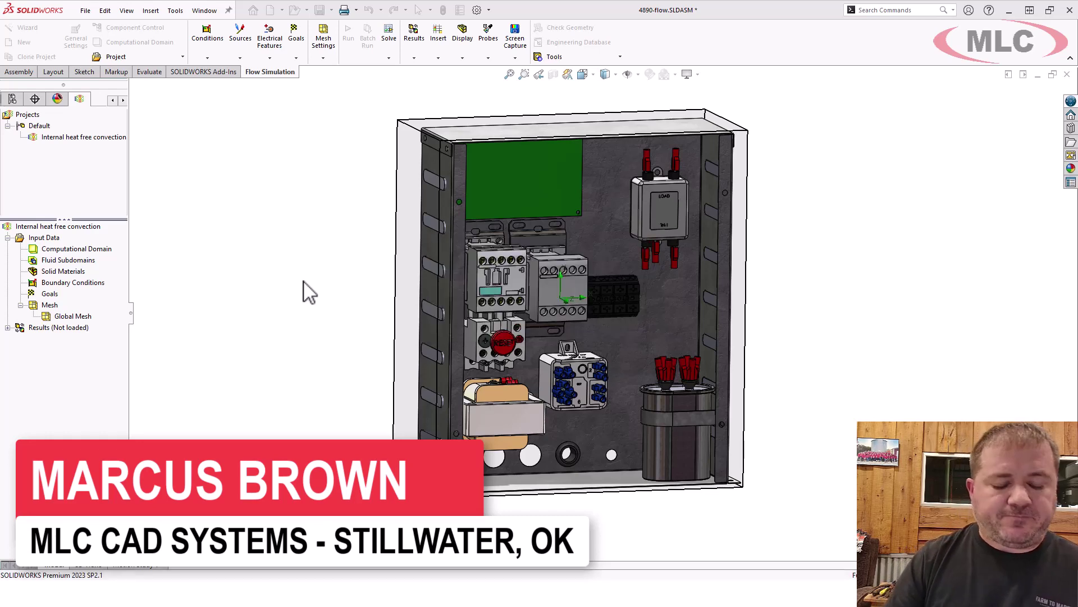
Orbit the cabinet to the front view and zoom in and out to inspect it.
{"action": "mouse_move", "coordinate": [286, 279]}
{"action": "middle_mouse_down"}
{"action": "mouse_move", "coordinate": [276, 249]}
{"action": "mouse_move", "coordinate": [257, 243]}
{"action": "mouse_move", "coordinate": [298, 262]}
{"action": "mouse_move", "coordinate": [288, 284]}
{"action": "middle_mouse_up"}
{"action": "middle_click_drag", "start_coordinate": [867, 275], "coordinate": [853, 239]}
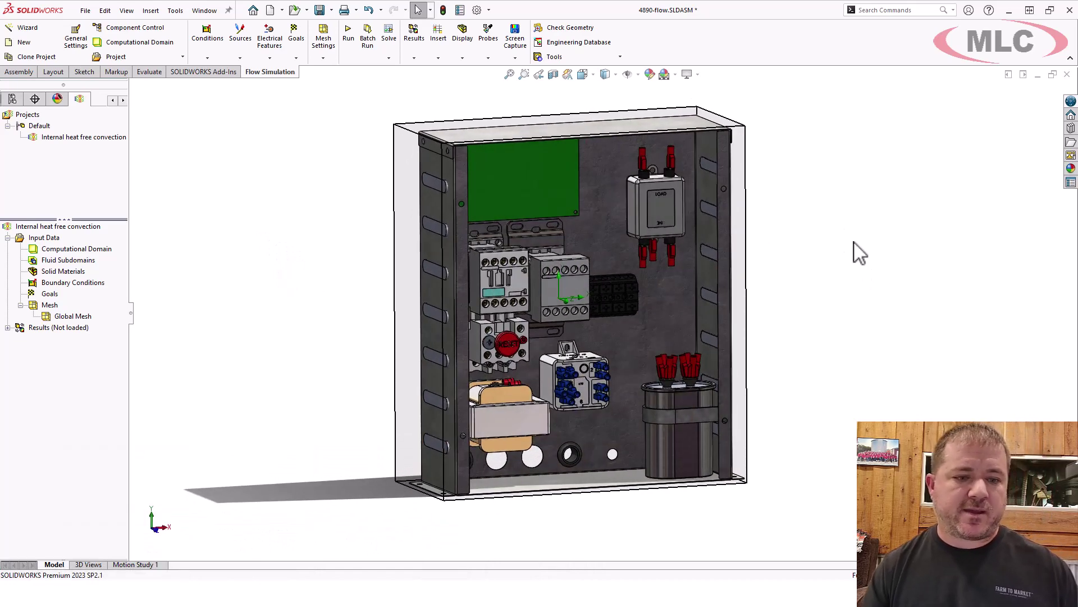
{"action": "key", "text": "ctrl+1"}
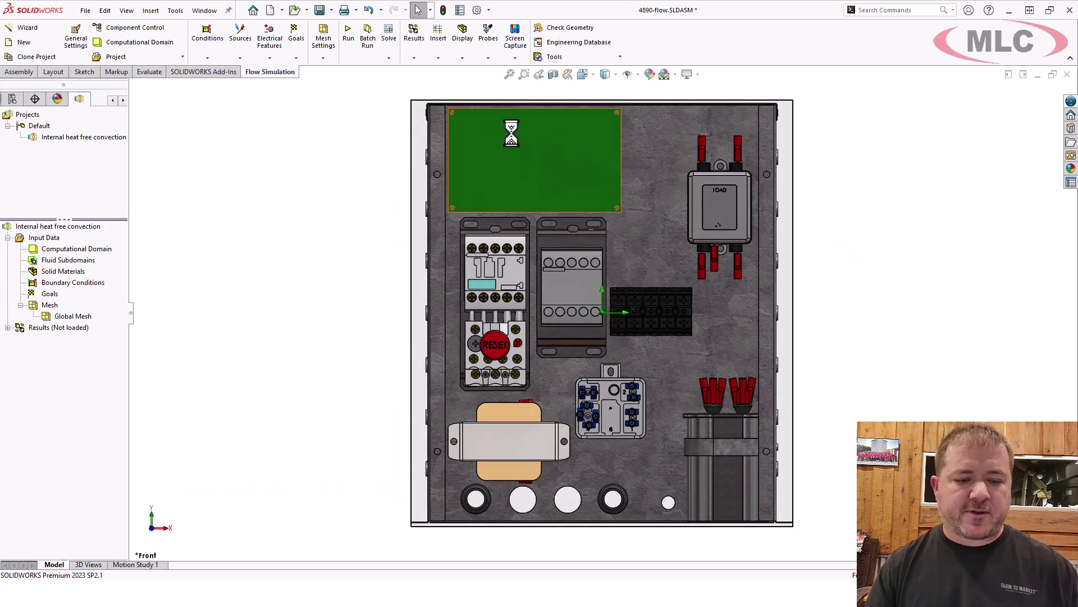
{"action": "scroll", "coordinate": [453, 522], "scroll_direction": "down", "scroll_amount": 5}
{"action": "scroll", "coordinate": [531, 402], "scroll_direction": "down", "scroll_amount": 6}
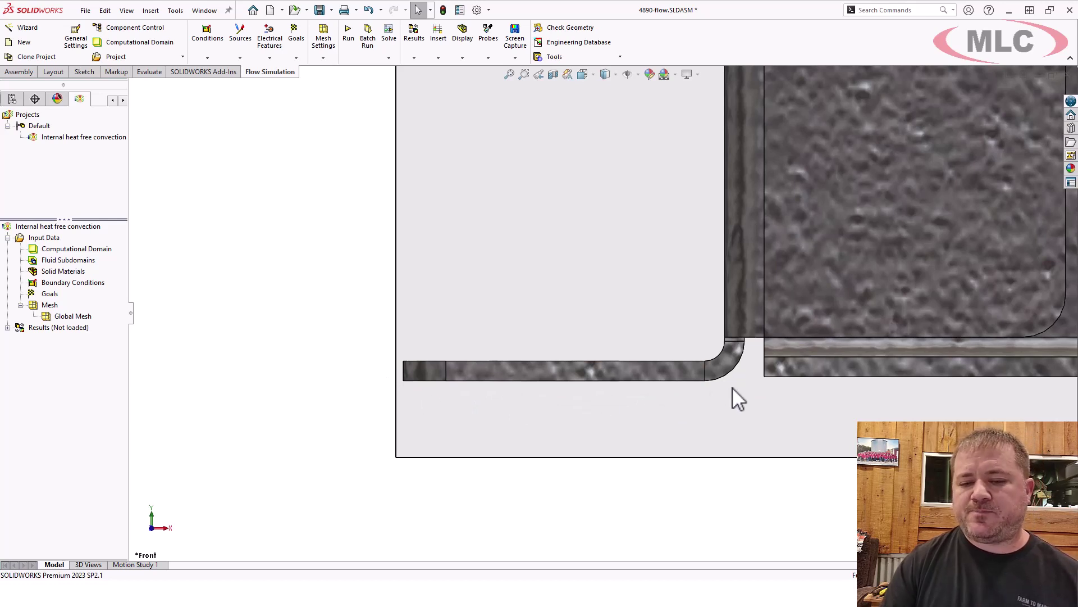
{"action": "scroll", "coordinate": [733, 386], "scroll_direction": "up", "scroll_amount": 4}
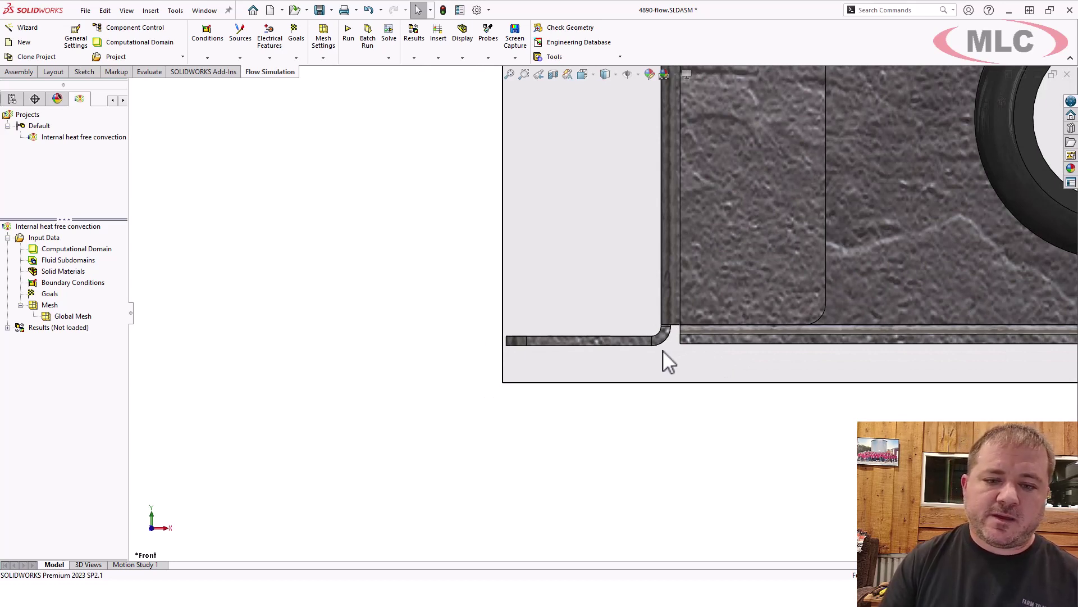
{"action": "scroll", "coordinate": [665, 353], "scroll_direction": "down", "scroll_amount": 2}
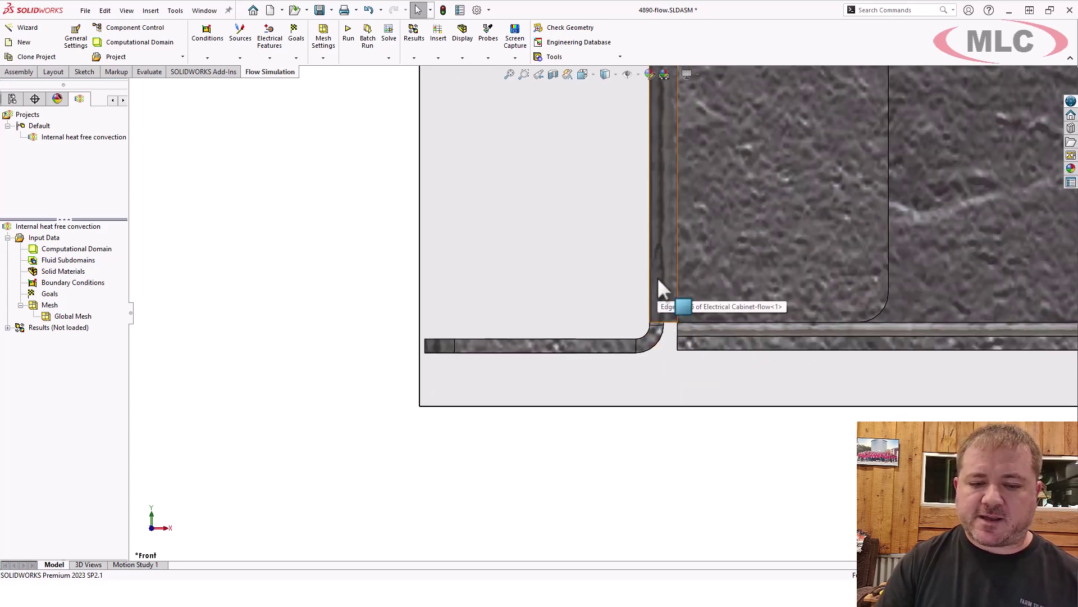
{"action": "scroll", "coordinate": [658, 291], "scroll_direction": "up", "scroll_amount": 3}
{"action": "scroll", "coordinate": [702, 269], "scroll_direction": "up", "scroll_amount": 5}
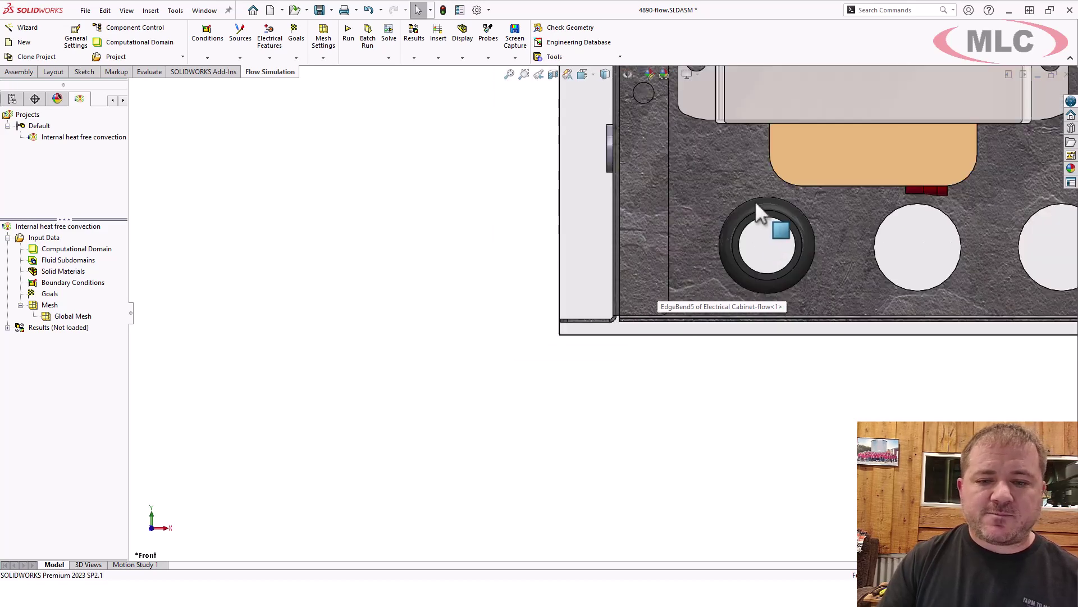
{"action": "scroll", "coordinate": [724, 147], "scroll_direction": "down", "scroll_amount": 3}
Fit the cabinet, view its vented side panel, switch to left view and select the back-edge geometry.
{"action": "key", "text": "f"}
{"action": "middle_click_drag", "start_coordinate": [782, 221], "coordinate": [837, 337]}
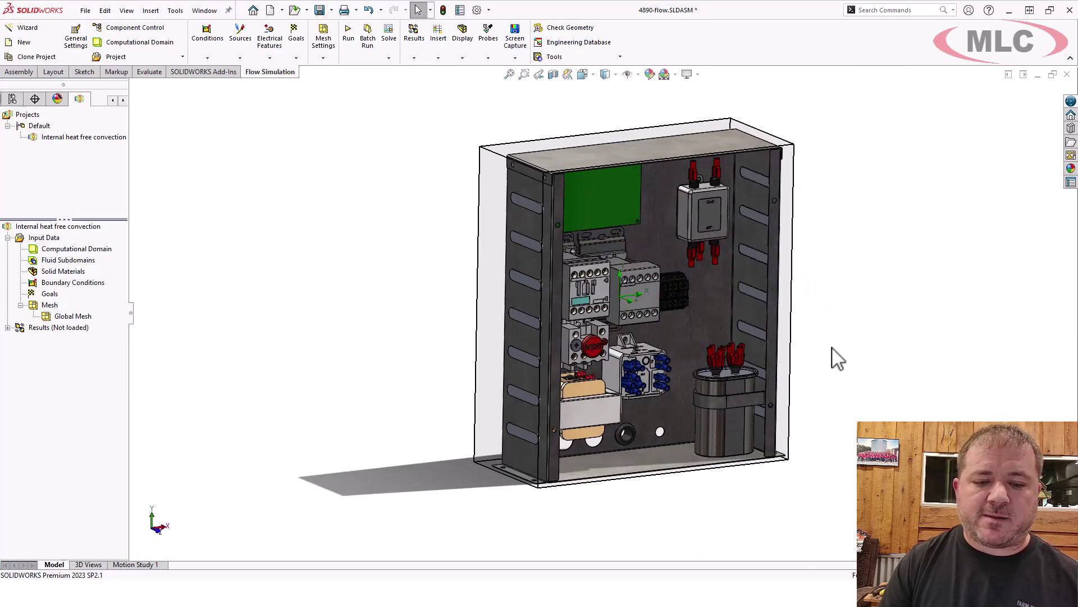
{"action": "middle_click_drag", "start_coordinate": [849, 383], "coordinate": [921, 385]}
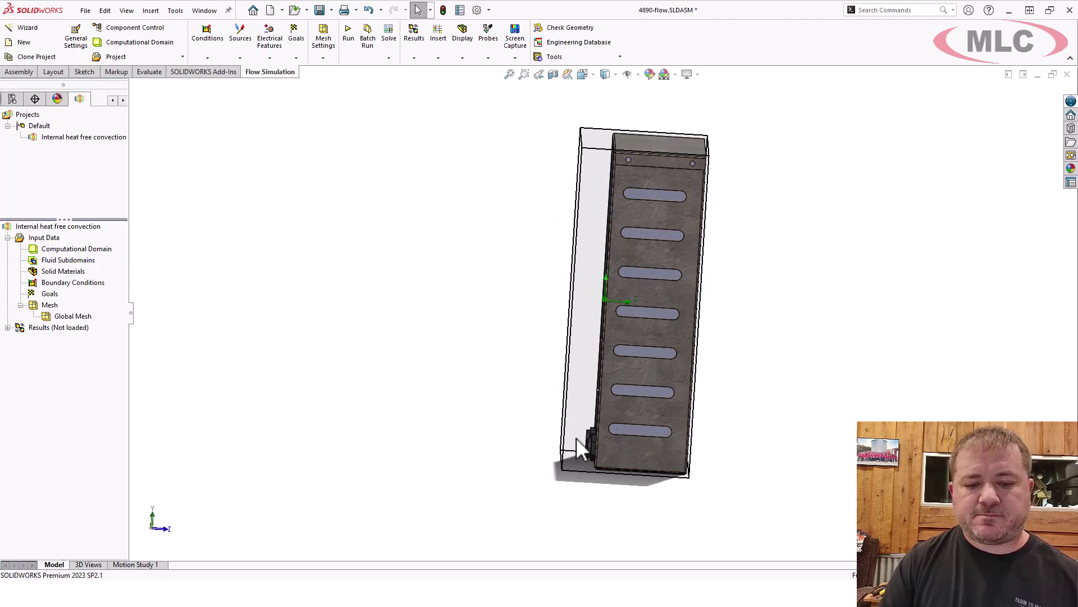
{"action": "key", "text": "ctrl+3"}
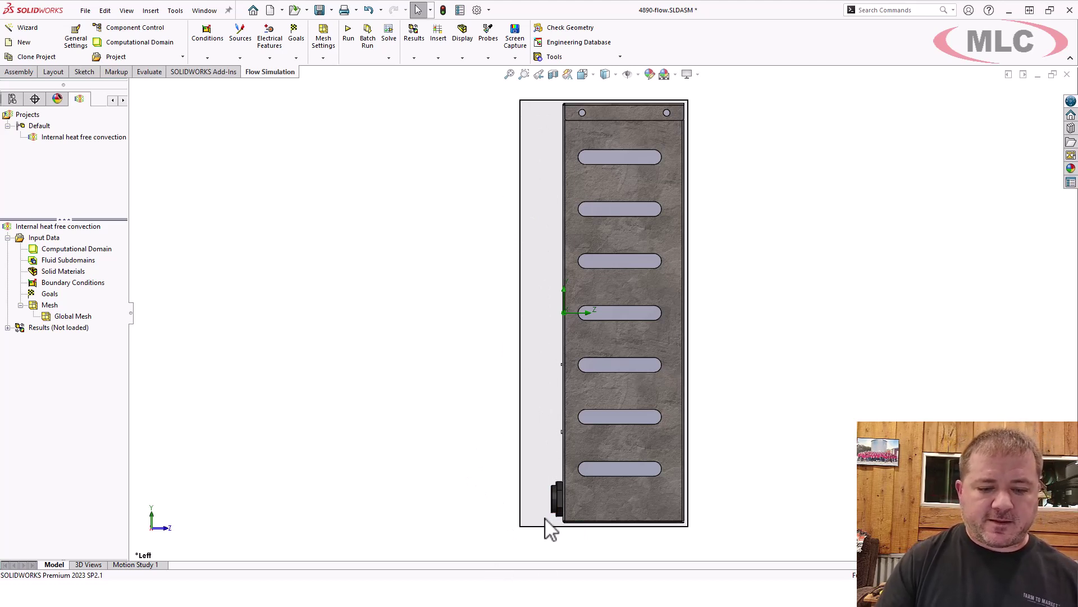
{"action": "left_click_drag", "start_coordinate": [545, 543], "coordinate": [472, 84]}
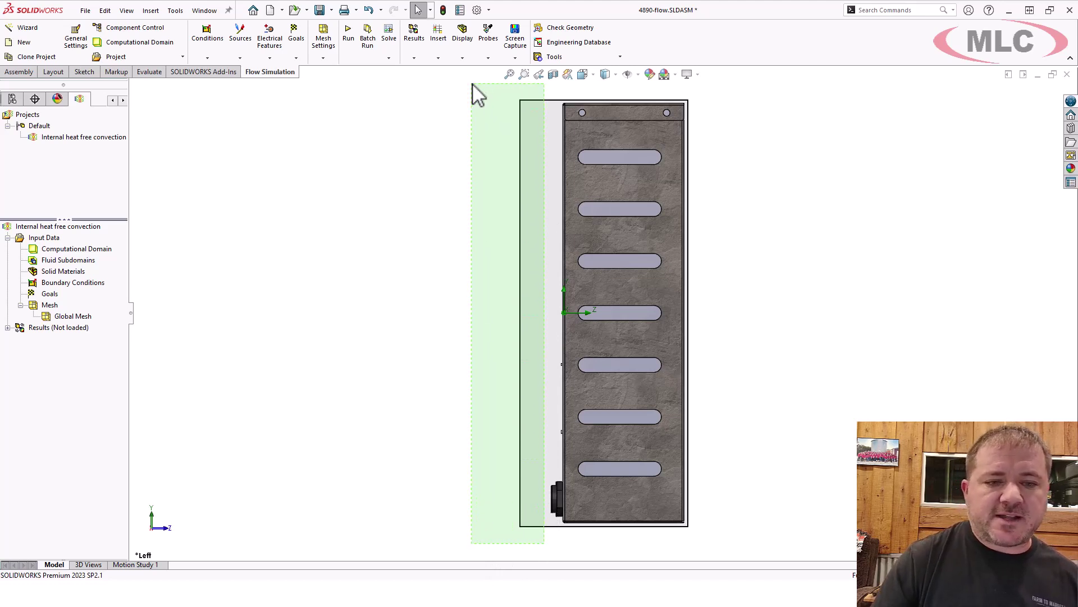
{"action": "left_click_drag", "start_coordinate": [472, 84], "coordinate": [473, 86]}
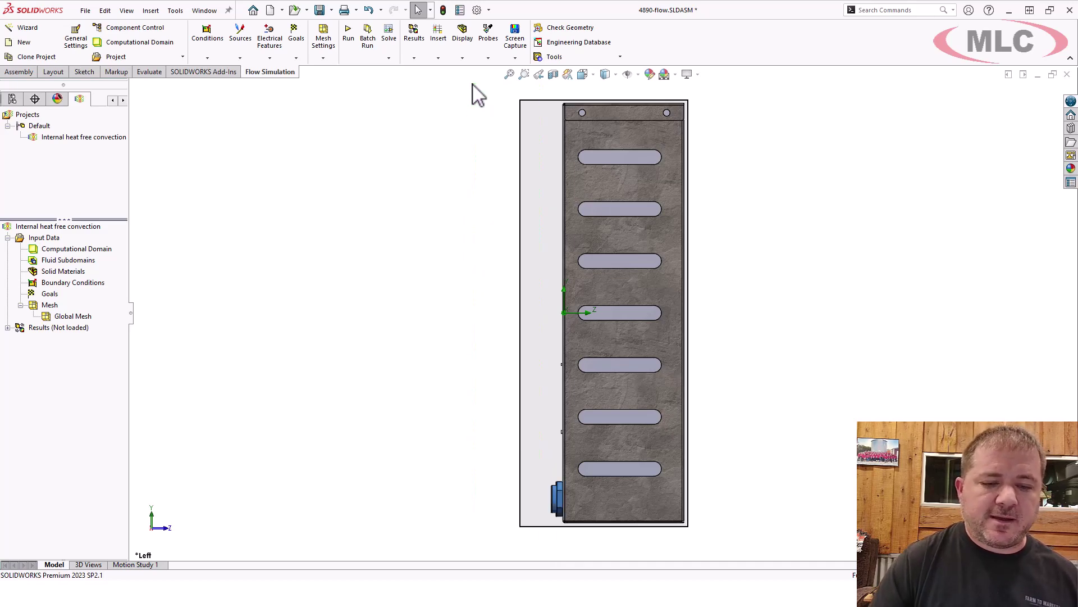
Open the right Cable_gland_14a-flow part from the cabinet's back in its own window.
{"action": "middle_click_drag", "start_coordinate": [444, 418], "coordinate": [499, 436]}
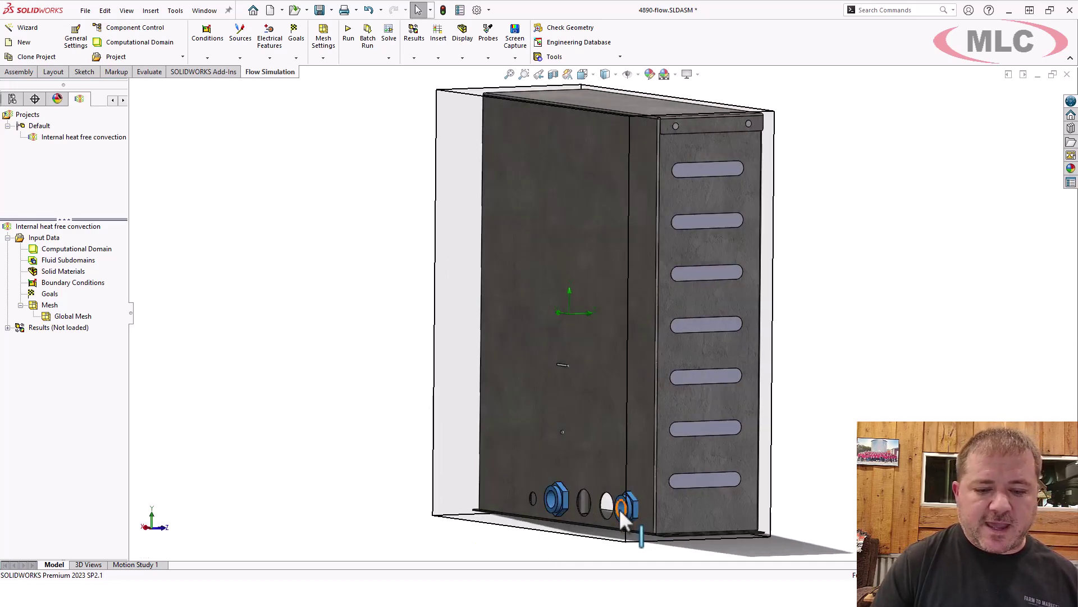
{"action": "scroll", "coordinate": [621, 510], "scroll_direction": "down", "scroll_amount": 10}
{"action": "scroll", "coordinate": [620, 411], "scroll_direction": "up", "scroll_amount": 10}
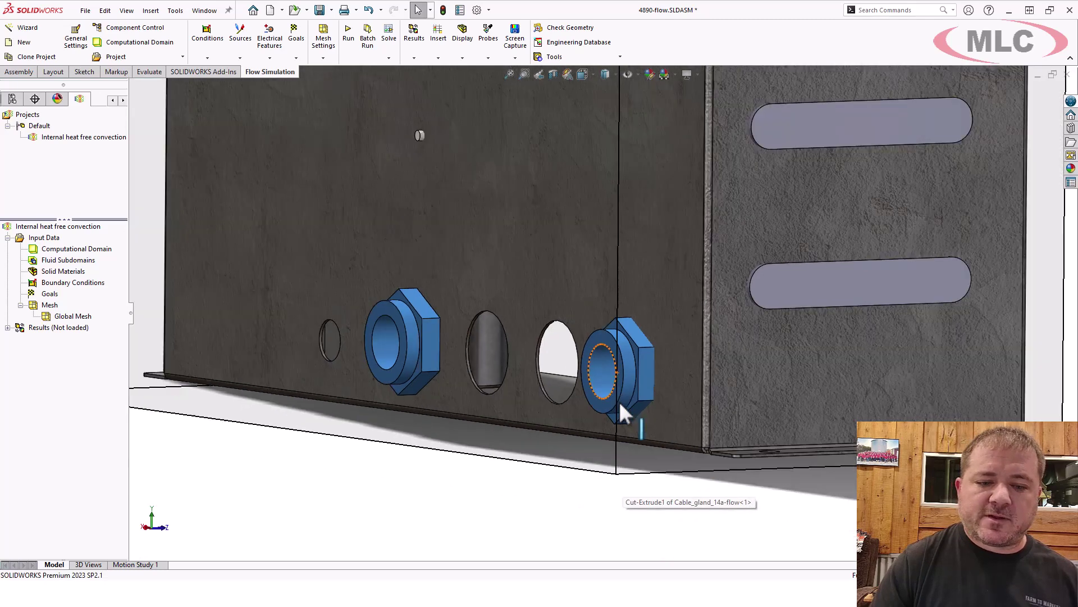
{"action": "middle_click_drag", "start_coordinate": [655, 438], "coordinate": [618, 393]}
{"action": "left_click", "coordinate": [642, 338]}
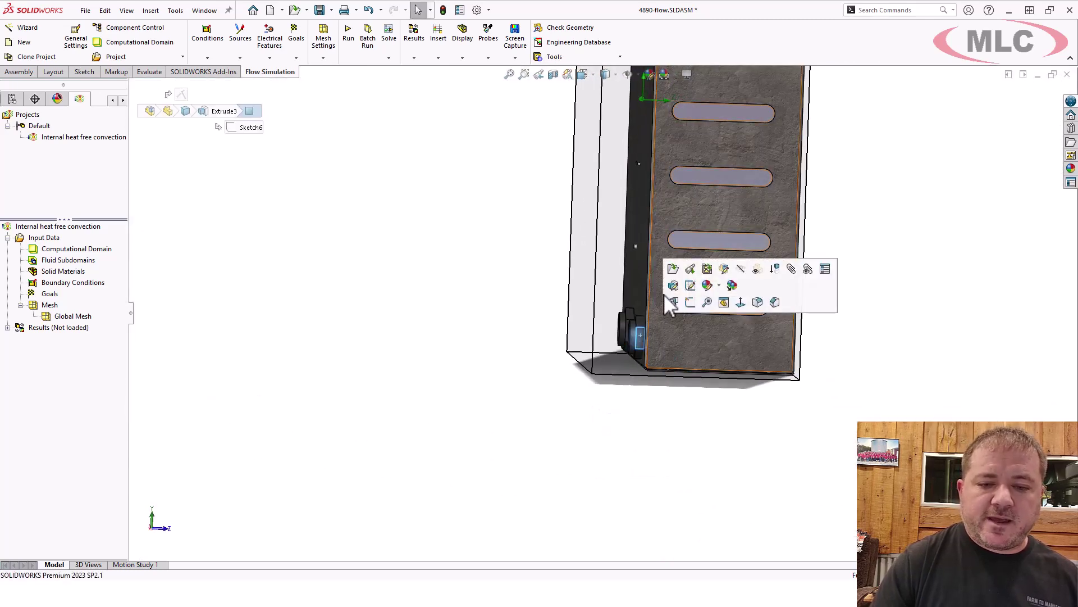
{"action": "left_click", "coordinate": [667, 268]}
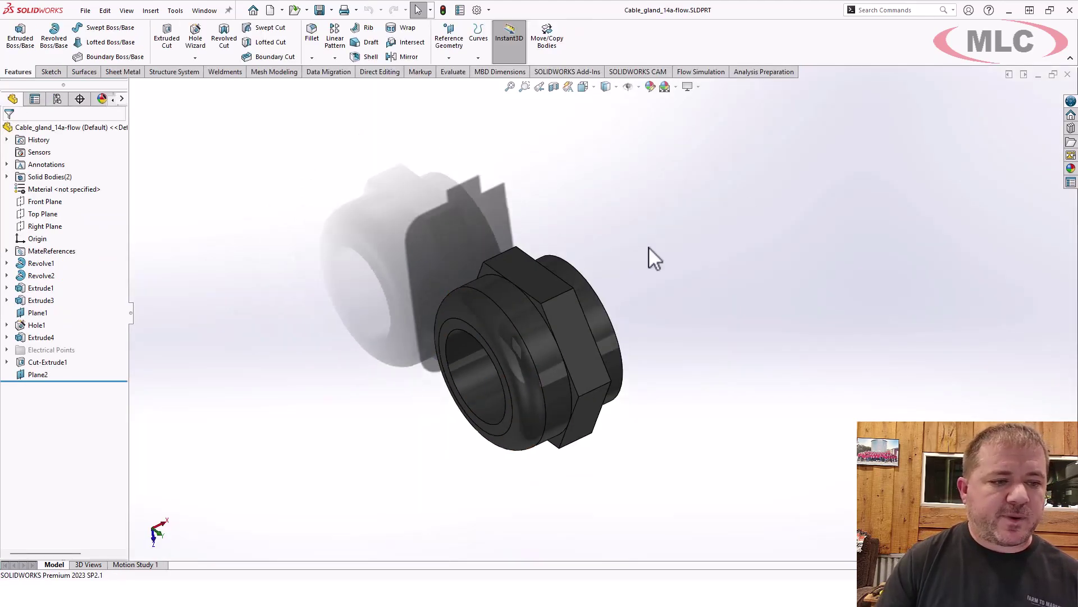
Inspect the gland's Extrude4 and Cut-Extrude1 bodies, then close the part to return to 4890-flow.
{"action": "left_click", "coordinate": [6, 176]}
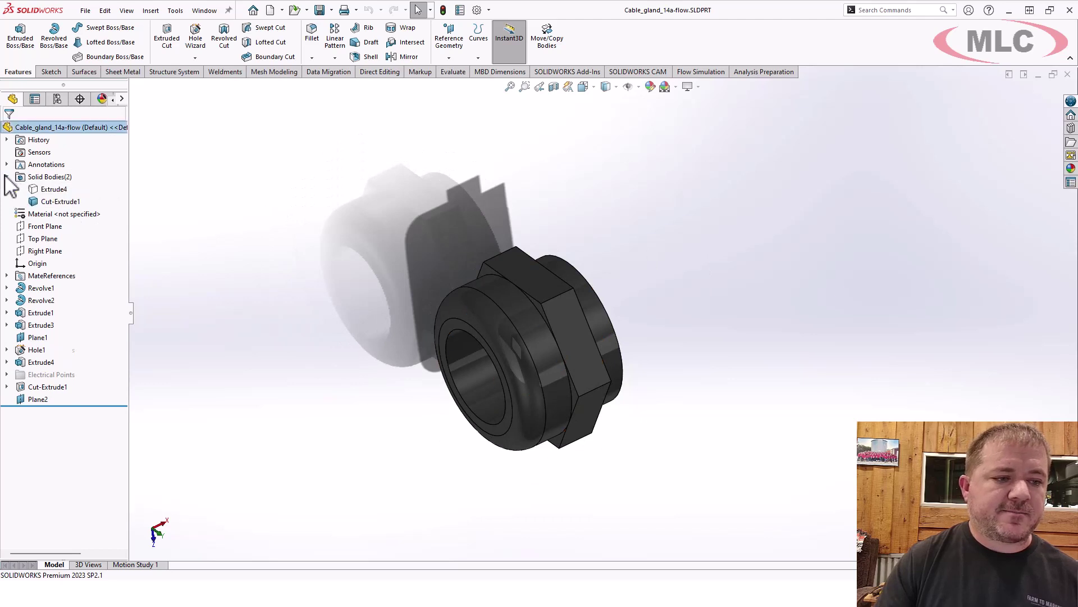
{"action": "left_click", "coordinate": [54, 190]}
{"action": "middle_click_drag", "start_coordinate": [678, 337], "coordinate": [645, 303]}
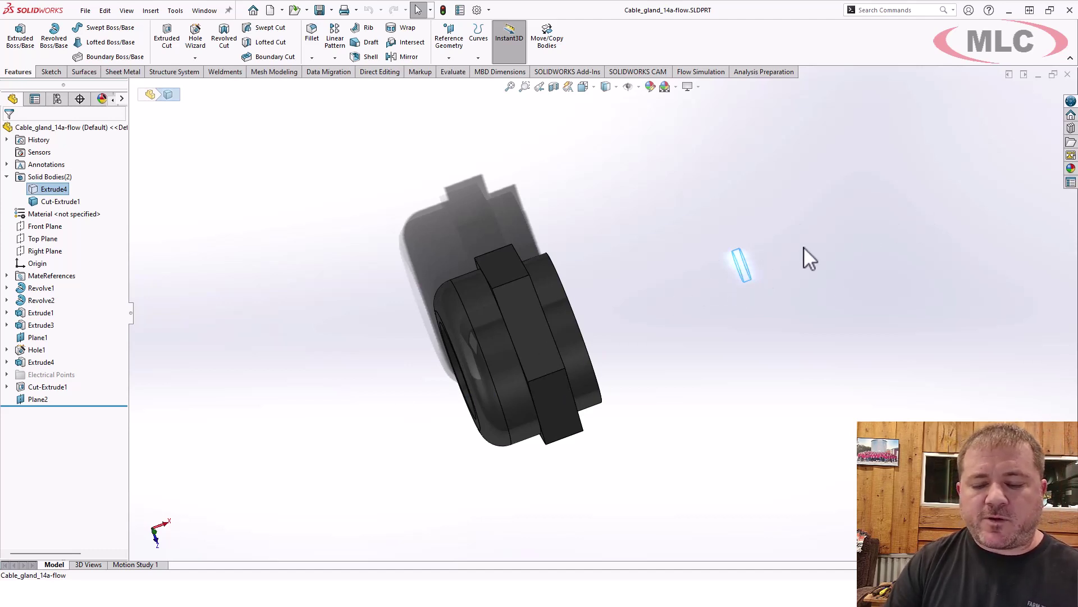
{"action": "middle_click_drag", "start_coordinate": [874, 272], "coordinate": [889, 209]}
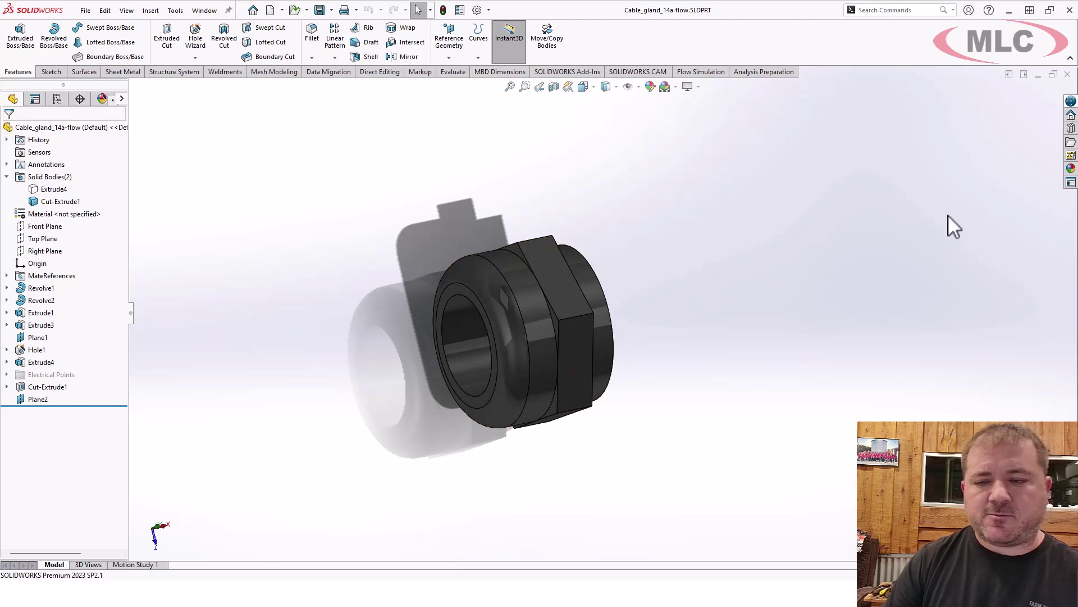
{"action": "left_click", "coordinate": [1067, 75]}
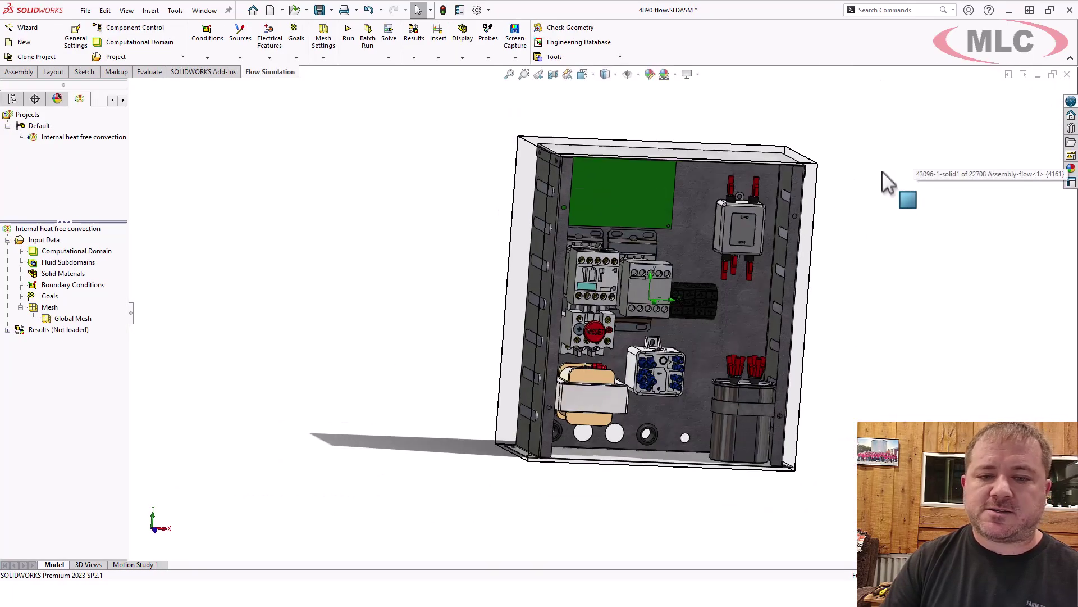
Orbit the cabinet and open Component Control from the Input Data menu.
{"action": "middle_click_drag", "start_coordinate": [882, 171], "coordinate": [857, 250]}
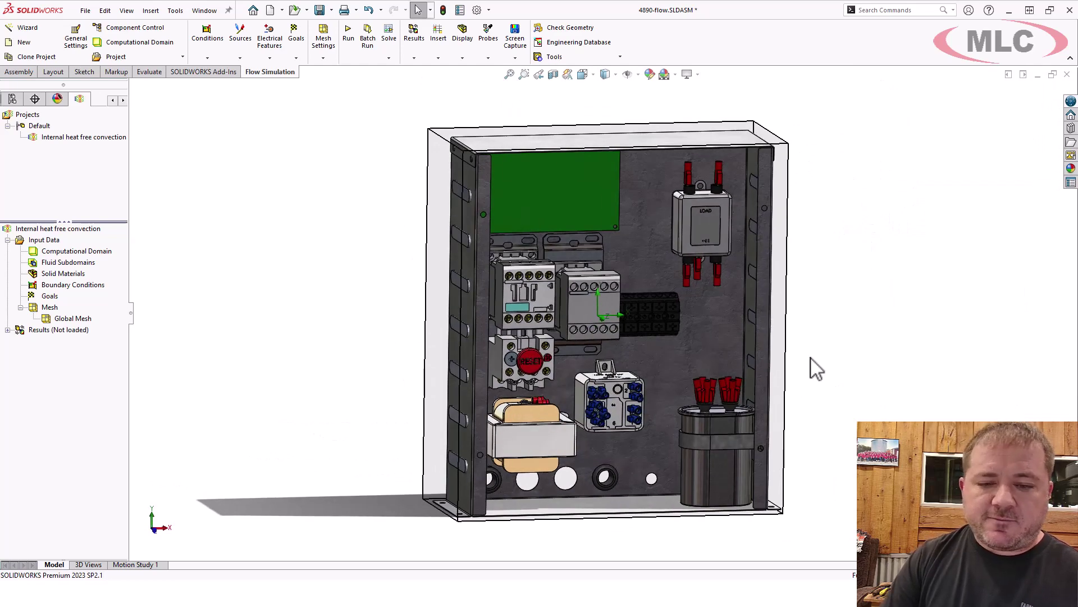
{"action": "mouse_move", "coordinate": [857, 365]}
{"action": "middle_mouse_down"}
{"action": "mouse_move", "coordinate": [821, 385]}
{"action": "mouse_move", "coordinate": [846, 360]}
{"action": "middle_mouse_up"}
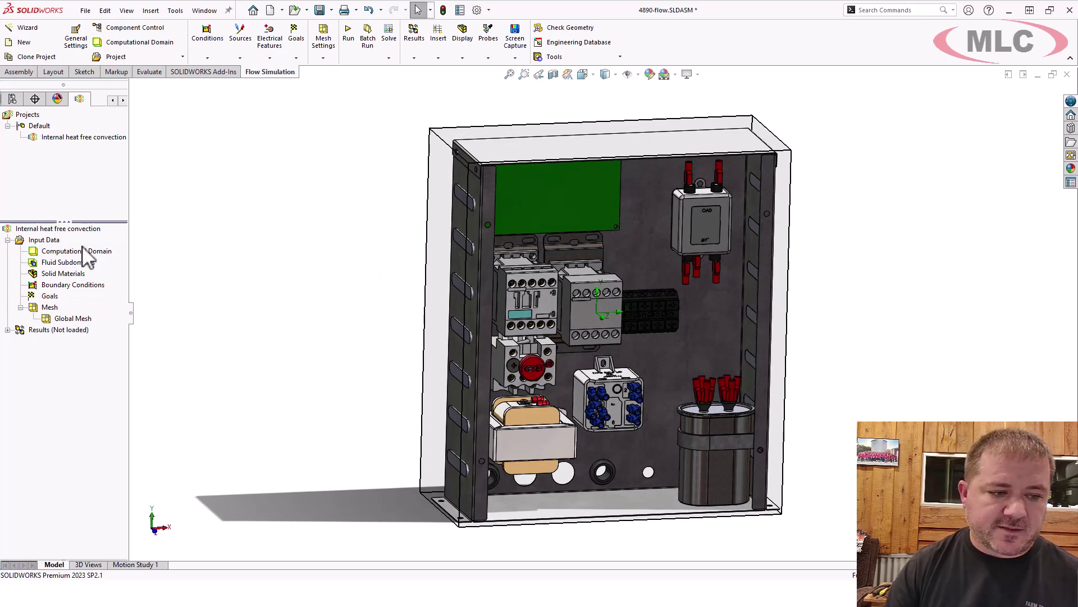
{"action": "right_click", "coordinate": [57, 243]}
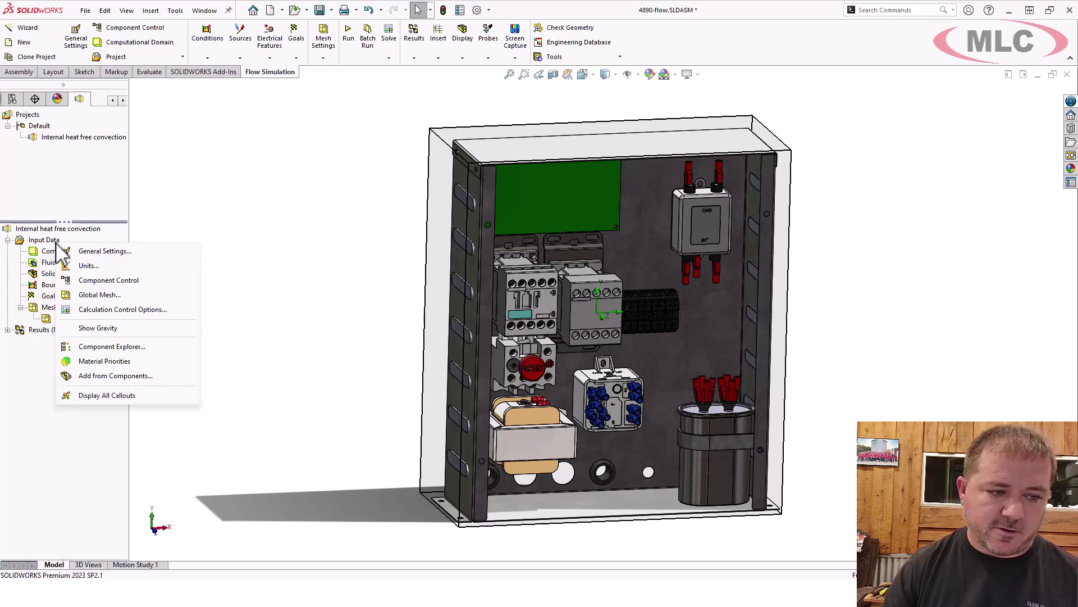
{"action": "left_click", "coordinate": [145, 281]}
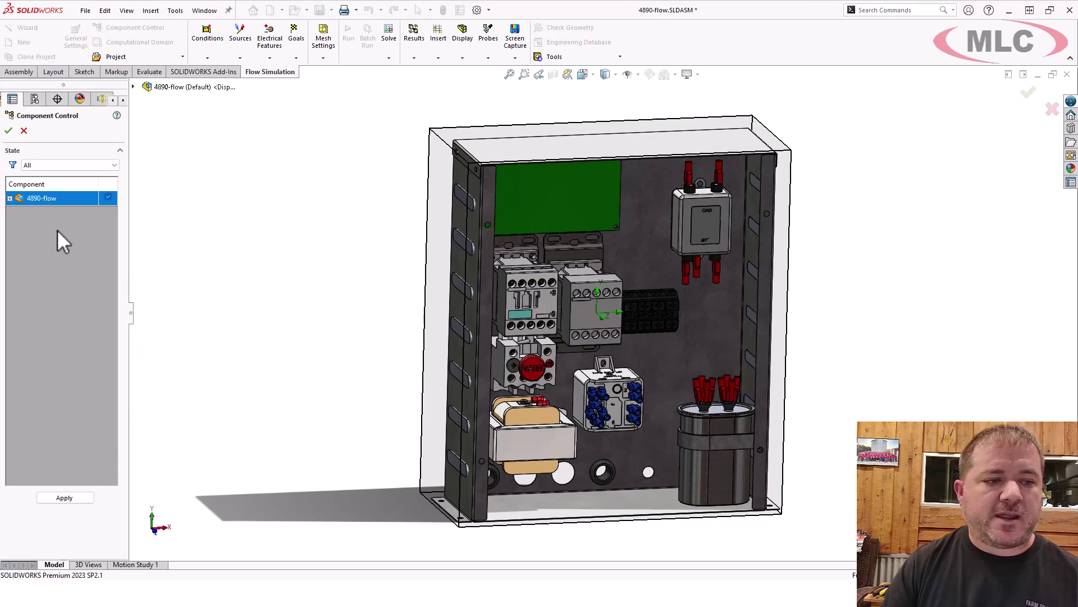
Uncheck the Extrude4 body under both Cable_gland_14a components of 4890-flow.
{"action": "left_click", "coordinate": [9, 198]}
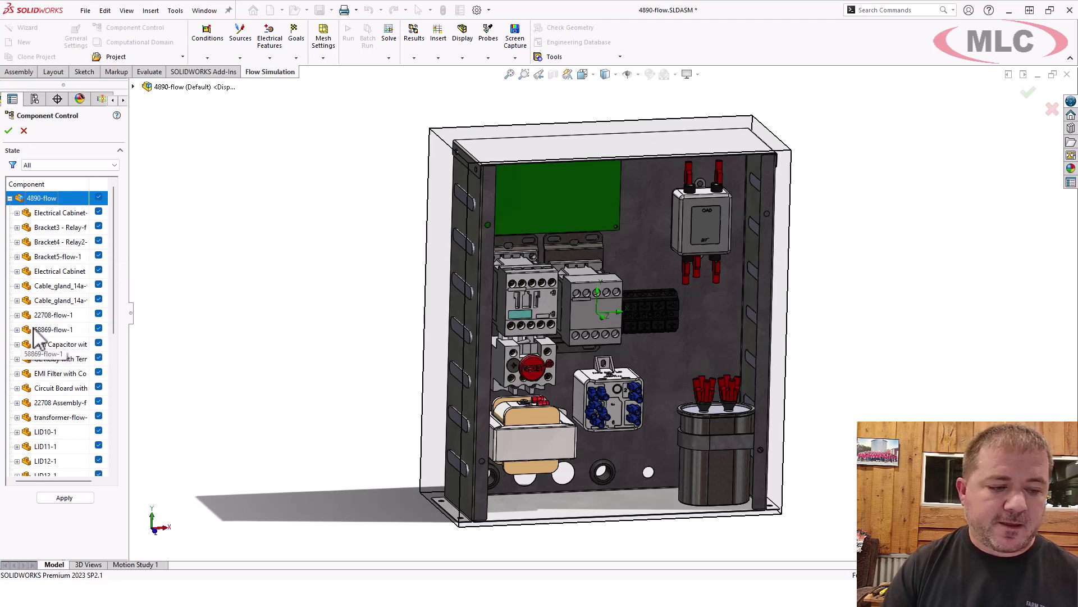
{"action": "left_click", "coordinate": [54, 286]}
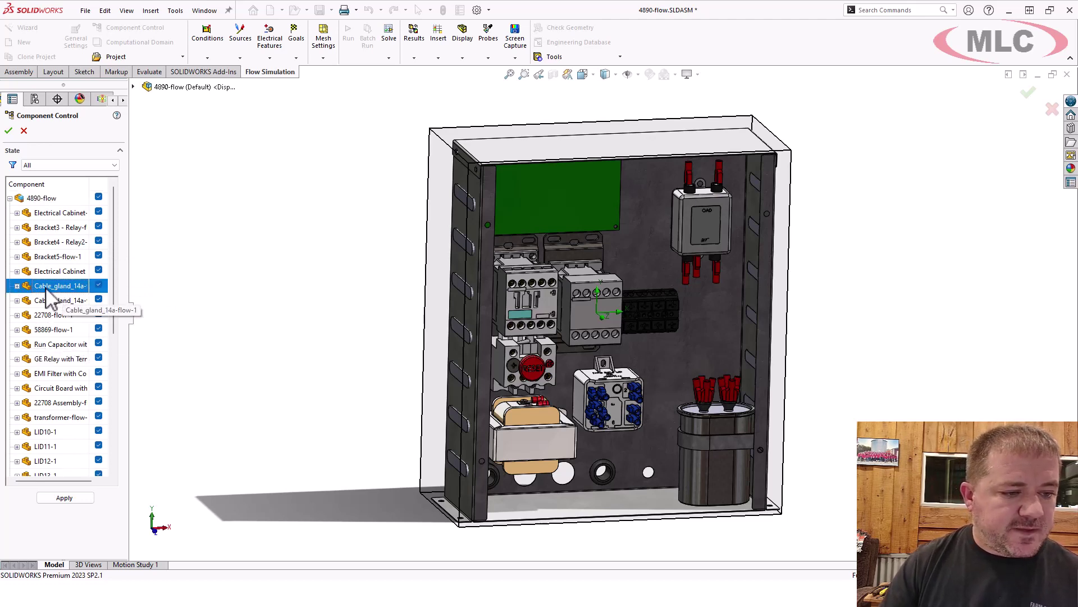
{"action": "left_click", "coordinate": [17, 285]}
{"action": "left_click", "coordinate": [45, 315]}
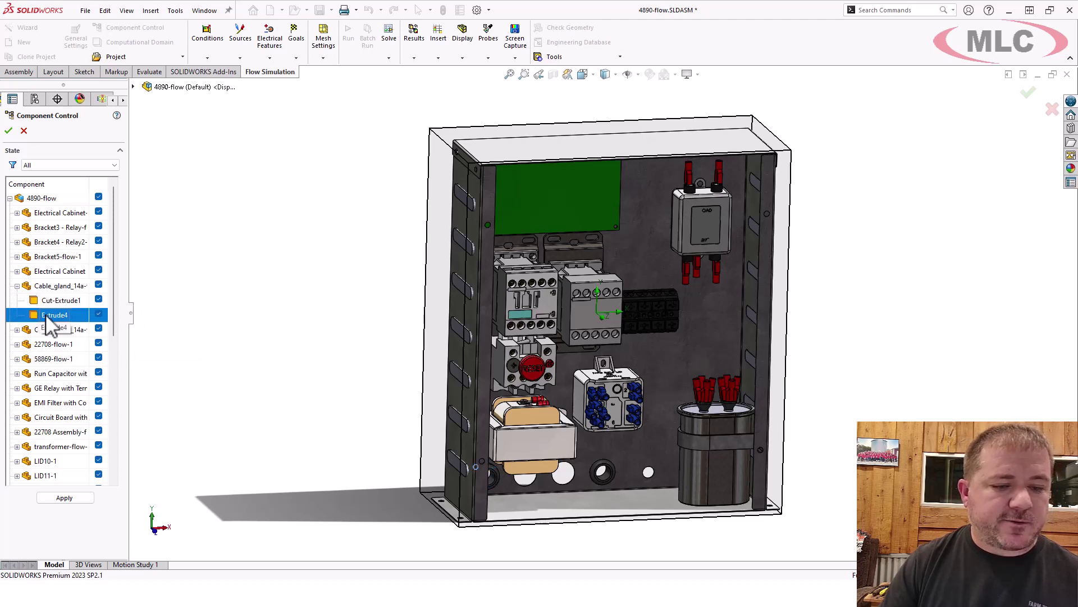
{"action": "left_click", "coordinate": [99, 312]}
{"action": "left_click", "coordinate": [17, 330]}
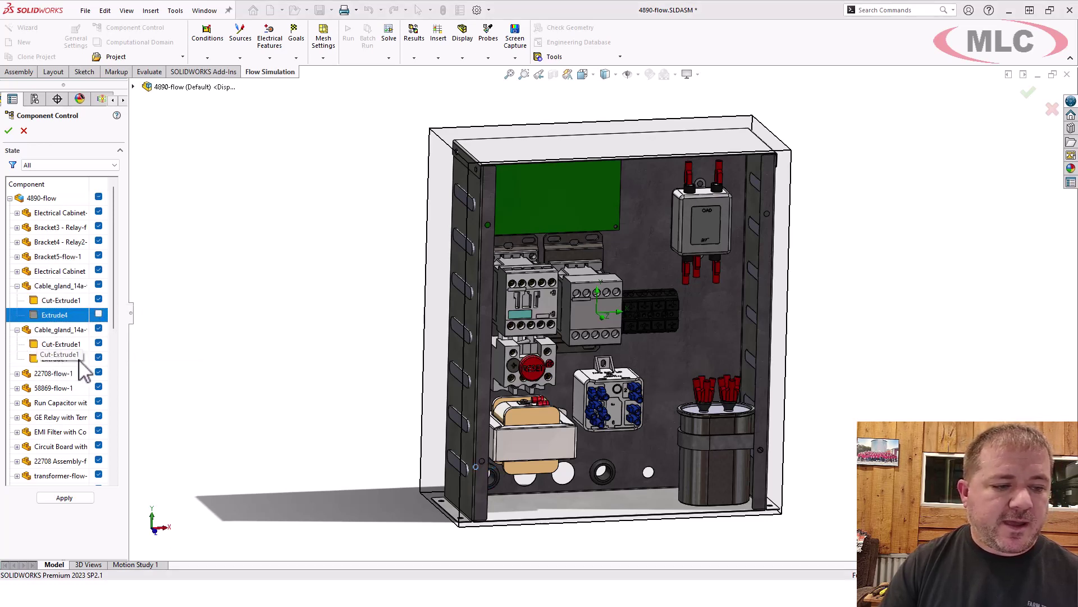
{"action": "left_click", "coordinate": [99, 359]}
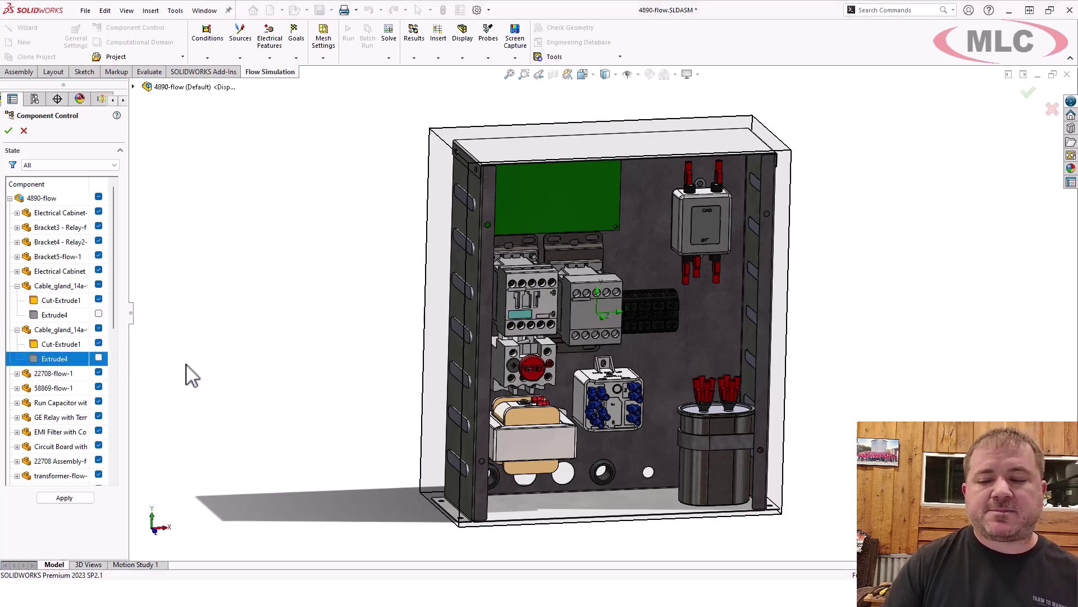
Review the glands and component list, then apply Component Control with both Extrude4 bodies disabled.
{"action": "mouse_move", "coordinate": [321, 366]}
{"action": "middle_mouse_down"}
{"action": "mouse_move", "coordinate": [318, 351]}
{"action": "mouse_move", "coordinate": [421, 352]}
{"action": "mouse_move", "coordinate": [331, 375]}
{"action": "middle_mouse_up"}
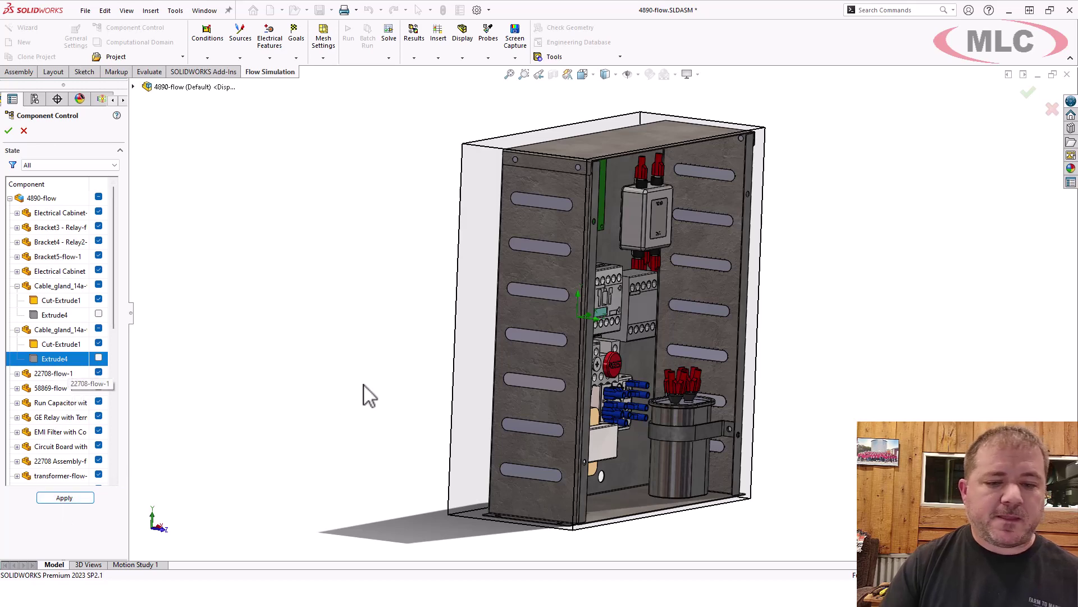
{"action": "middle_click_drag", "start_coordinate": [407, 385], "coordinate": [382, 370]}
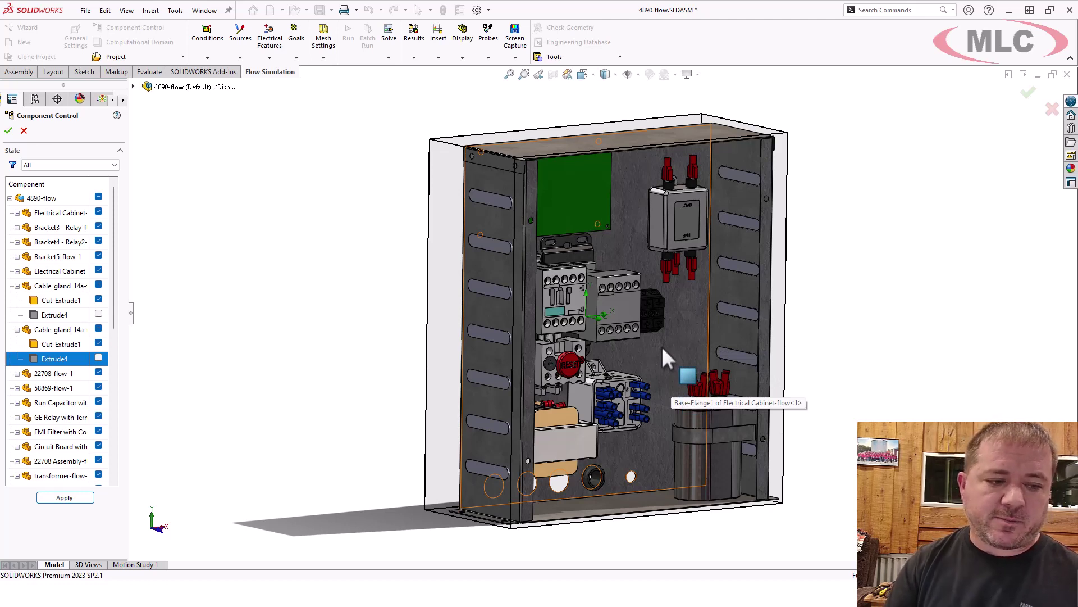
{"action": "scroll", "coordinate": [99, 342], "scroll_direction": "down", "scroll_amount": 3}
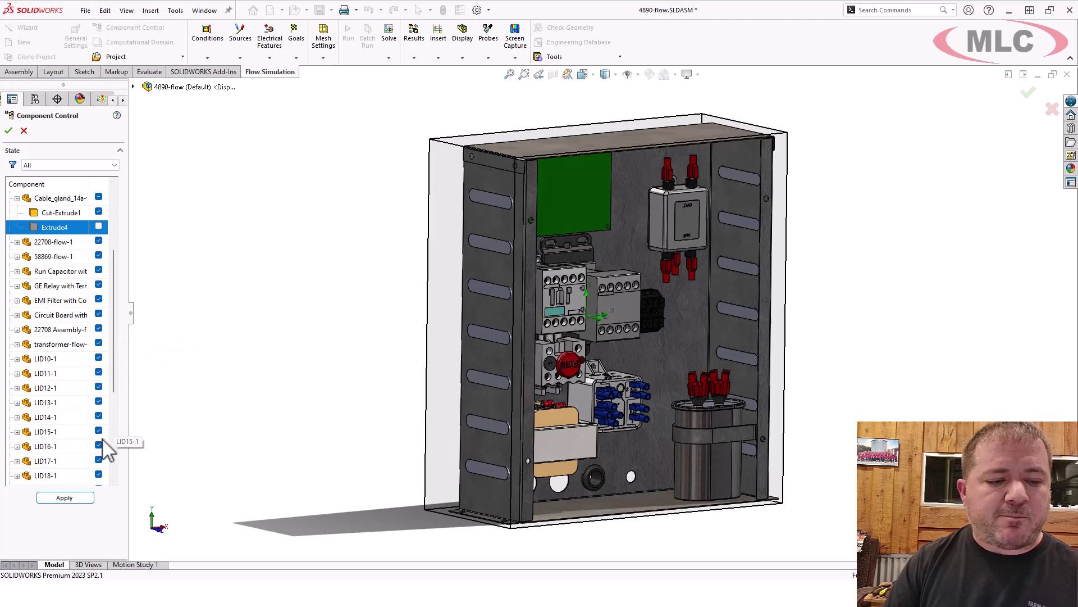
{"action": "scroll", "coordinate": [111, 466], "scroll_direction": "down", "scroll_amount": 4}
{"action": "scroll", "coordinate": [90, 404], "scroll_direction": "up", "scroll_amount": 10}
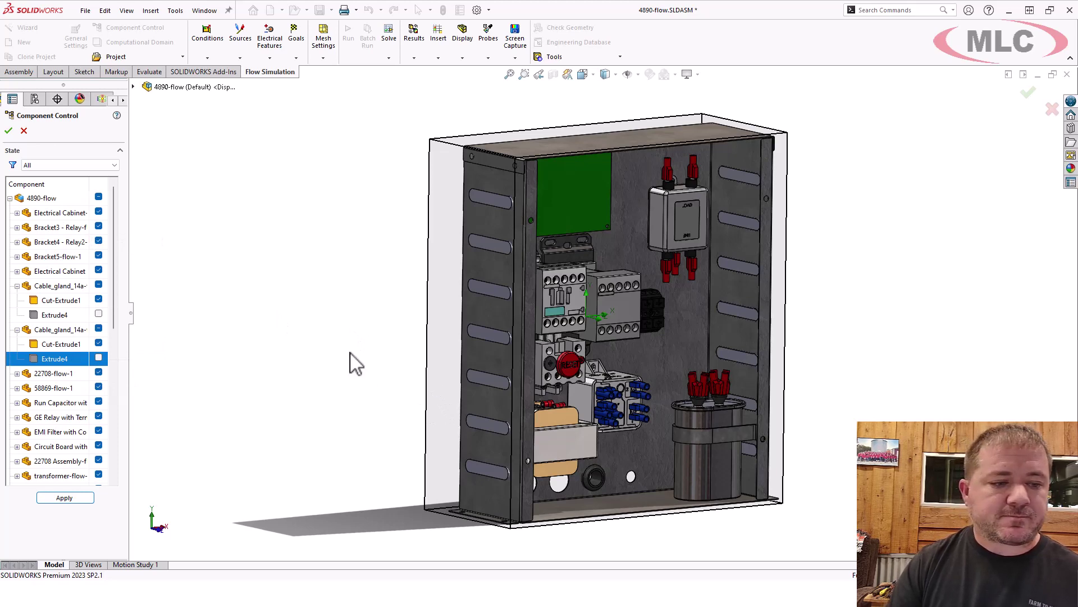
{"action": "middle_click_drag", "start_coordinate": [308, 381], "coordinate": [330, 348]}
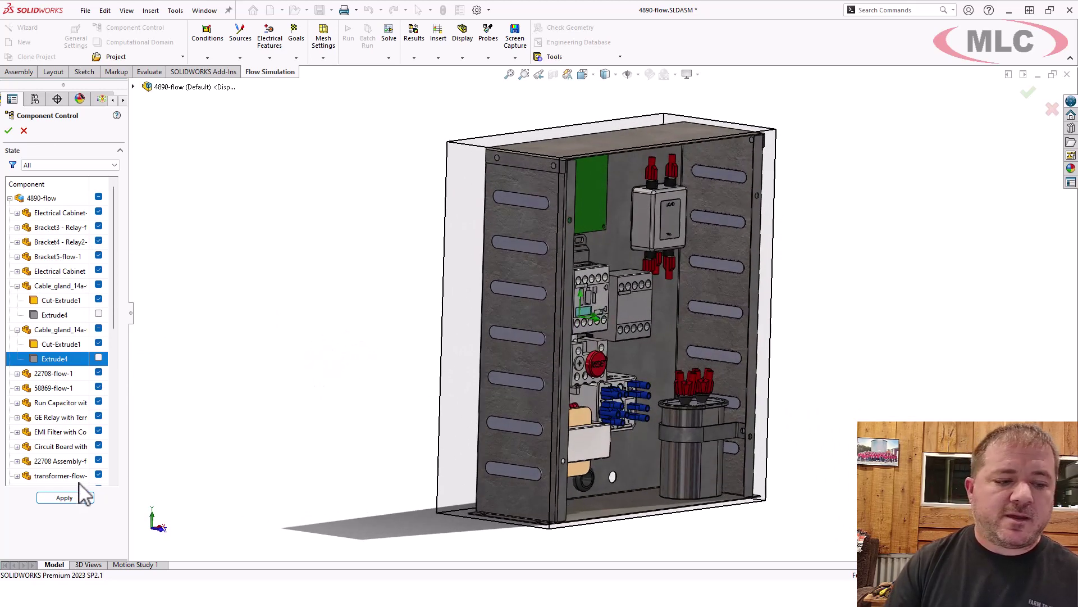
{"action": "left_click", "coordinate": [9, 131]}
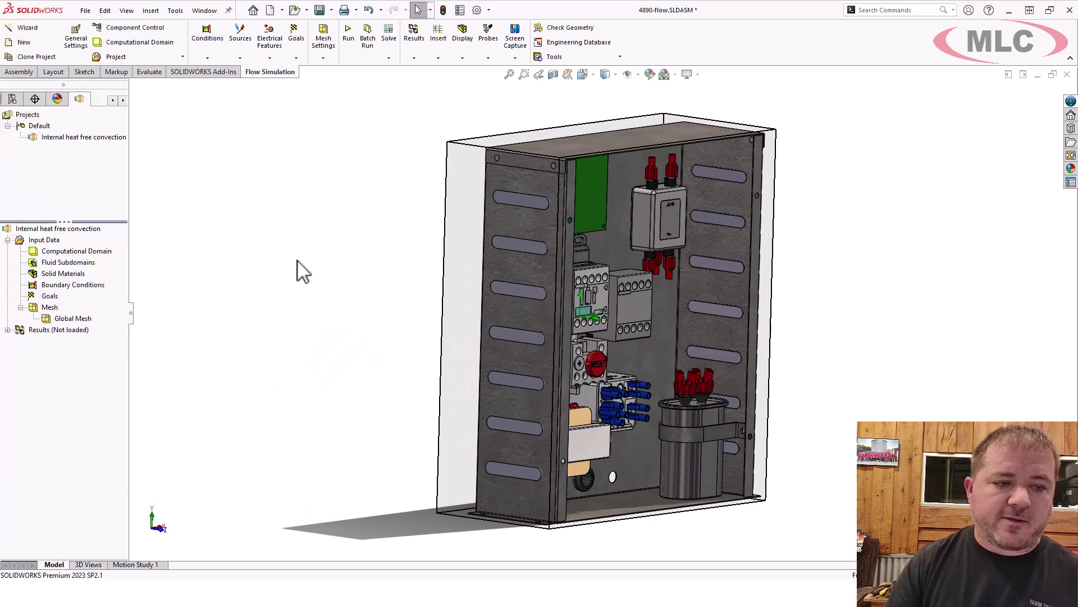